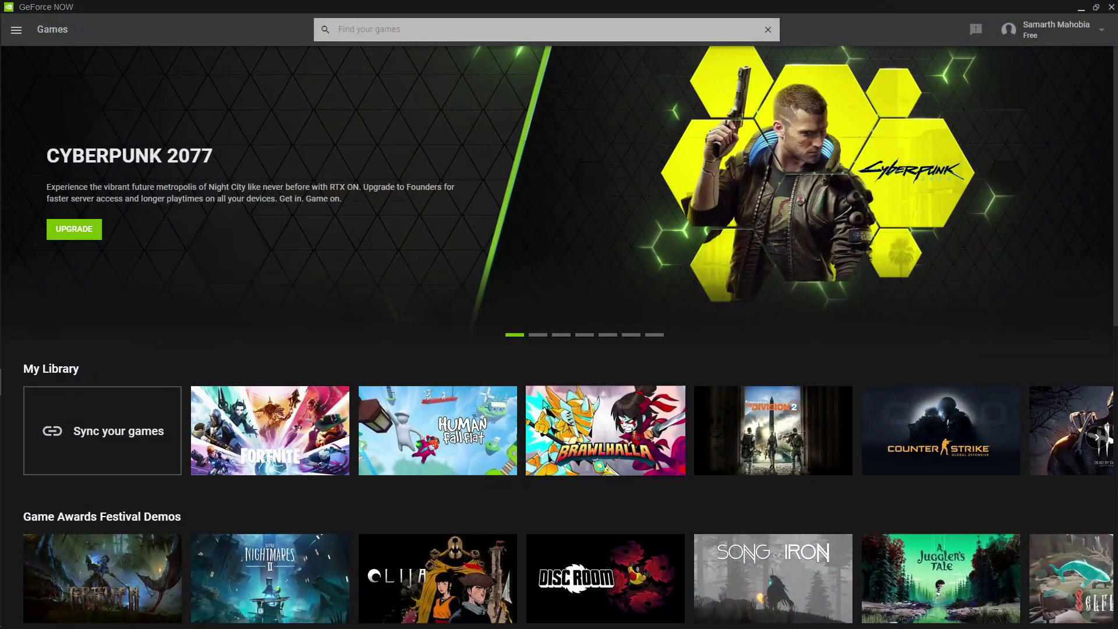
- Open Brawlhalla's details from My Library, showing its publisher, developer and Steam sign-in requirement
{"action": "left_click", "coordinate": [544, 403]}
{"action": "scroll", "coordinate": [431, 269], "scroll_direction": "up", "scroll_amount": 5}
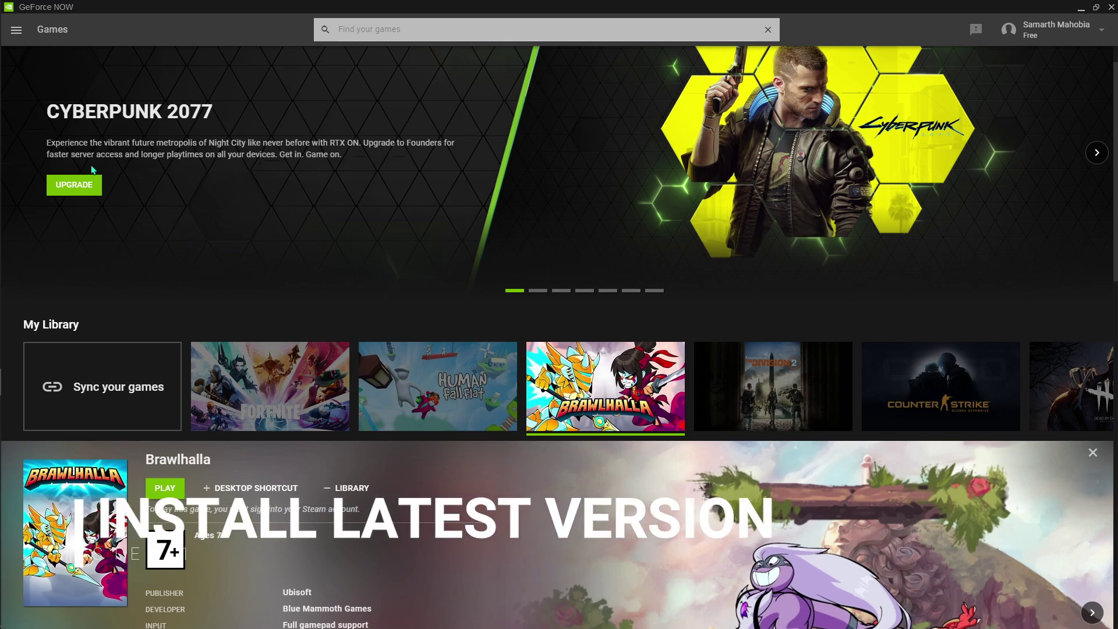
{"action": "mouse_move", "coordinate": [29, 67]}
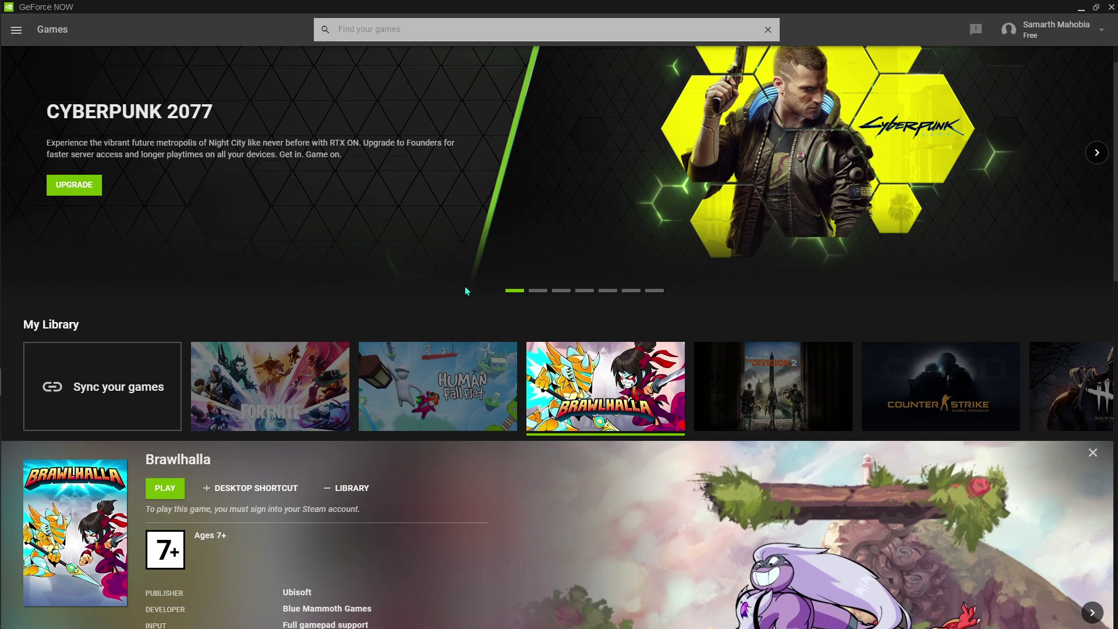
- Show GeForce NOW's Settings page (Auto server, Custom 50 Mbps streaming), then bring up Chrome
{"action": "left_click", "coordinate": [17, 30]}
{"action": "left_click", "coordinate": [43, 115]}
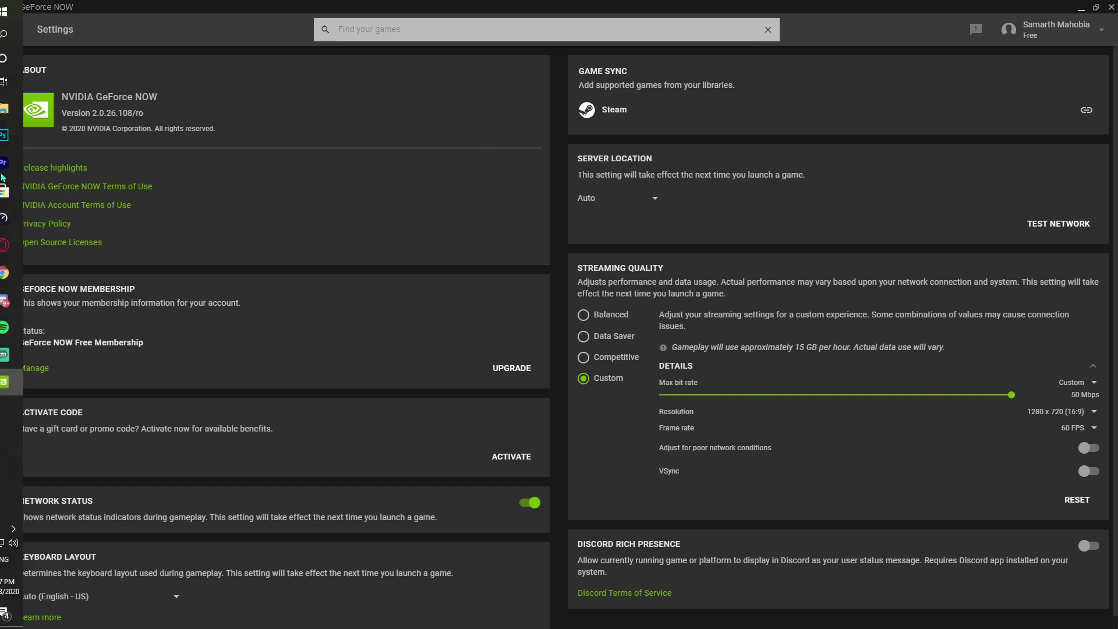
{"action": "left_click", "coordinate": [27, 277]}
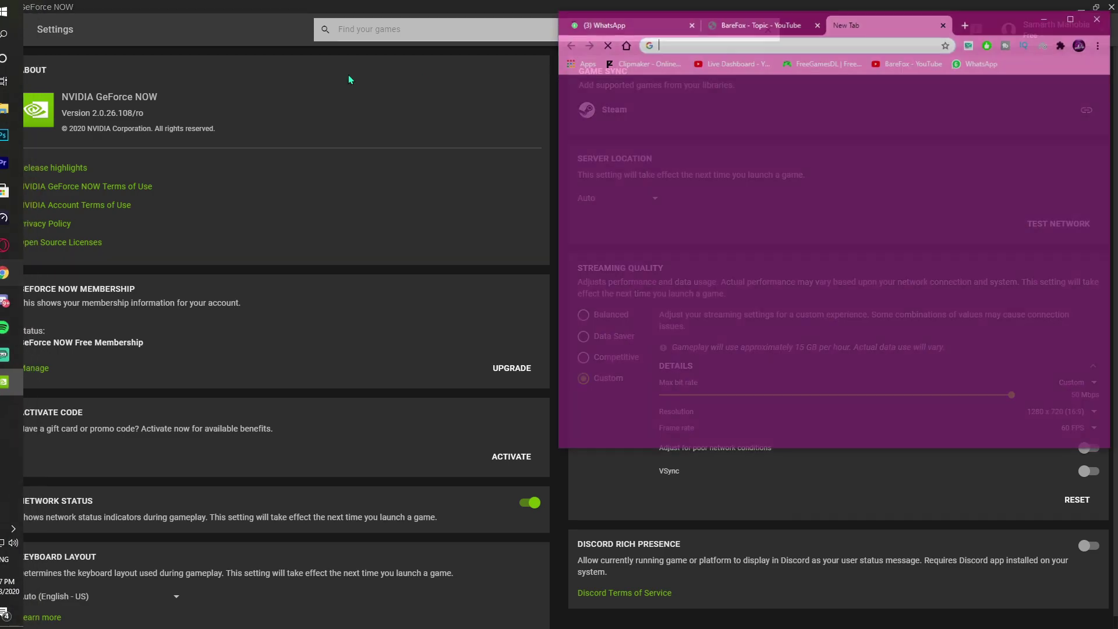
- Close the WhatsApp and BareFox tabs, zoom Google Maps out to the world, and add a tab
{"action": "left_click", "coordinate": [691, 22]}
{"action": "left_click", "coordinate": [690, 23]}
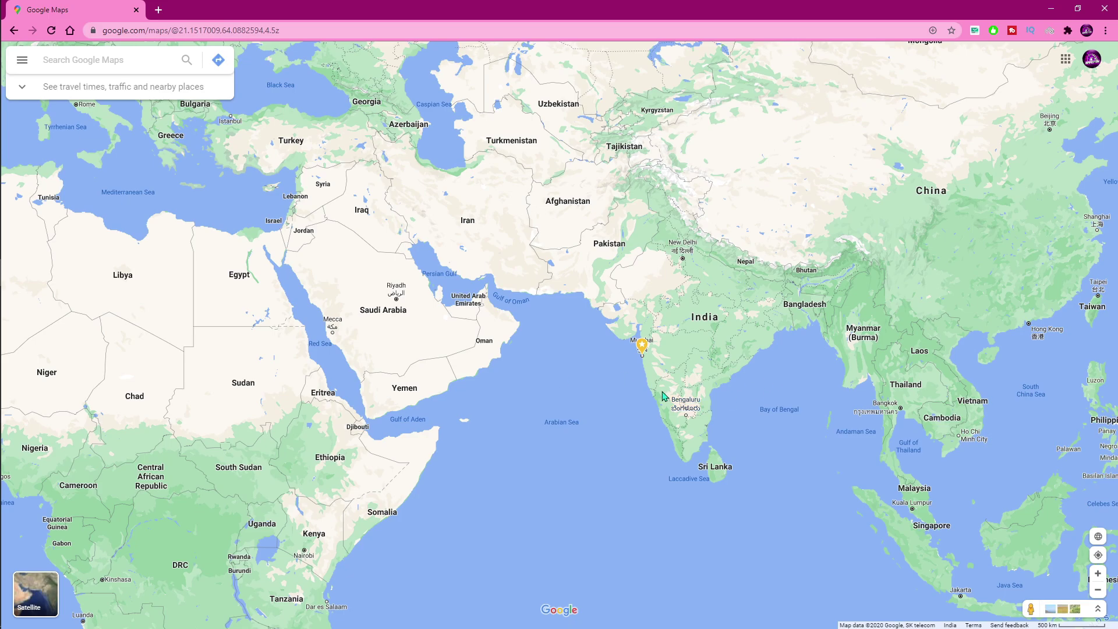
{"action": "scroll", "coordinate": [435, 455], "scroll_direction": "down", "scroll_amount": 2}
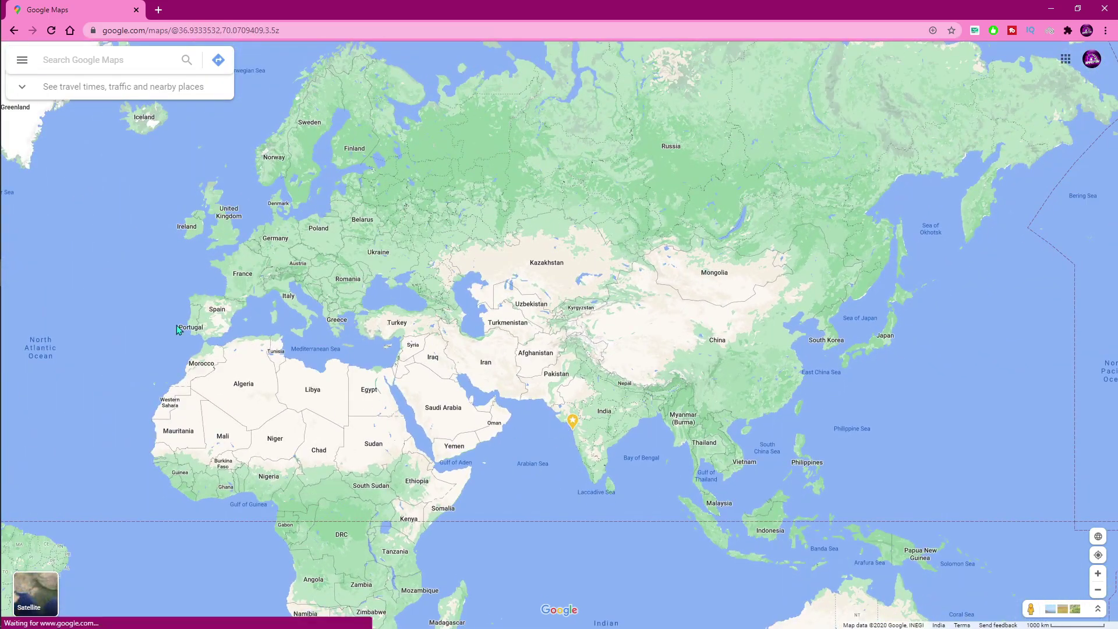
{"action": "left_click", "coordinate": [157, 10]}
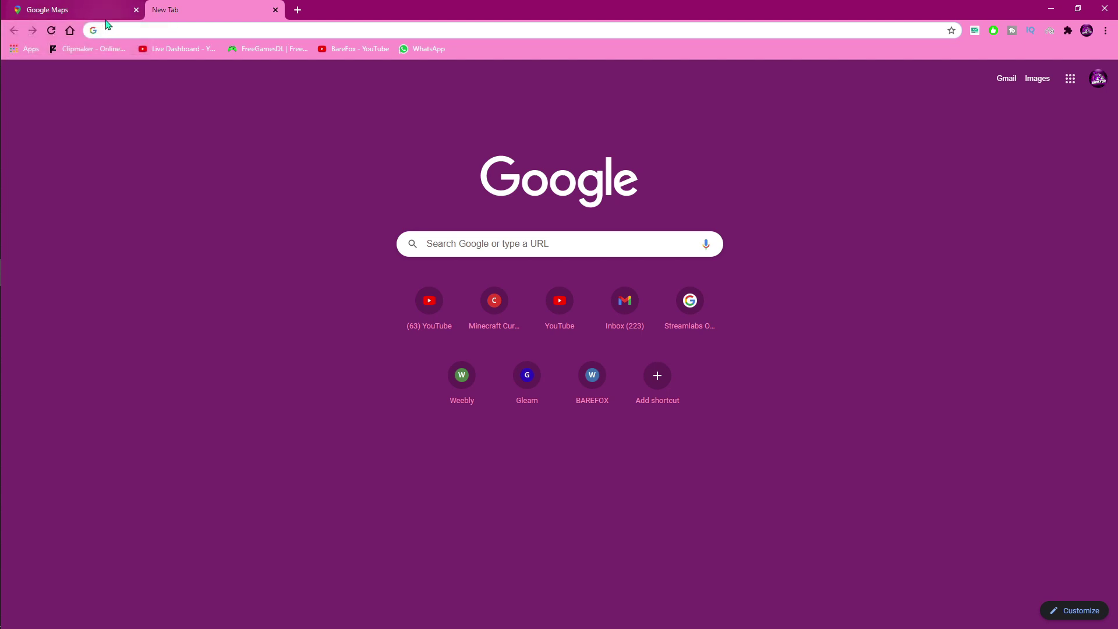
- Search Google for 'countries in morning right now'
{"action": "mouse_move", "coordinate": [2, 144]}
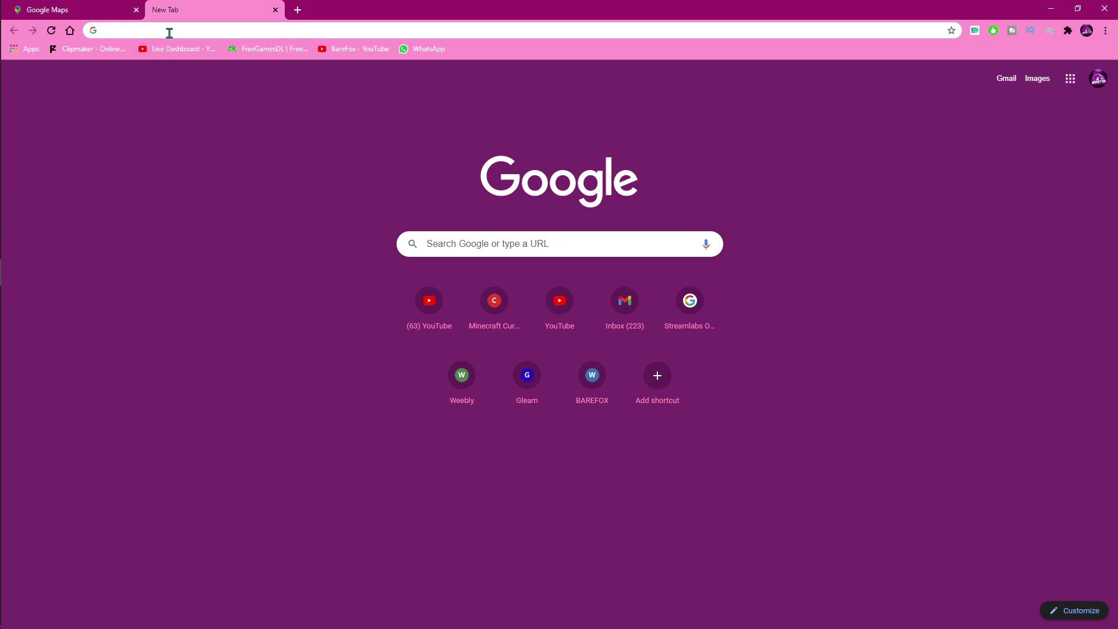
{"action": "key", "text": "ctrl+z"}
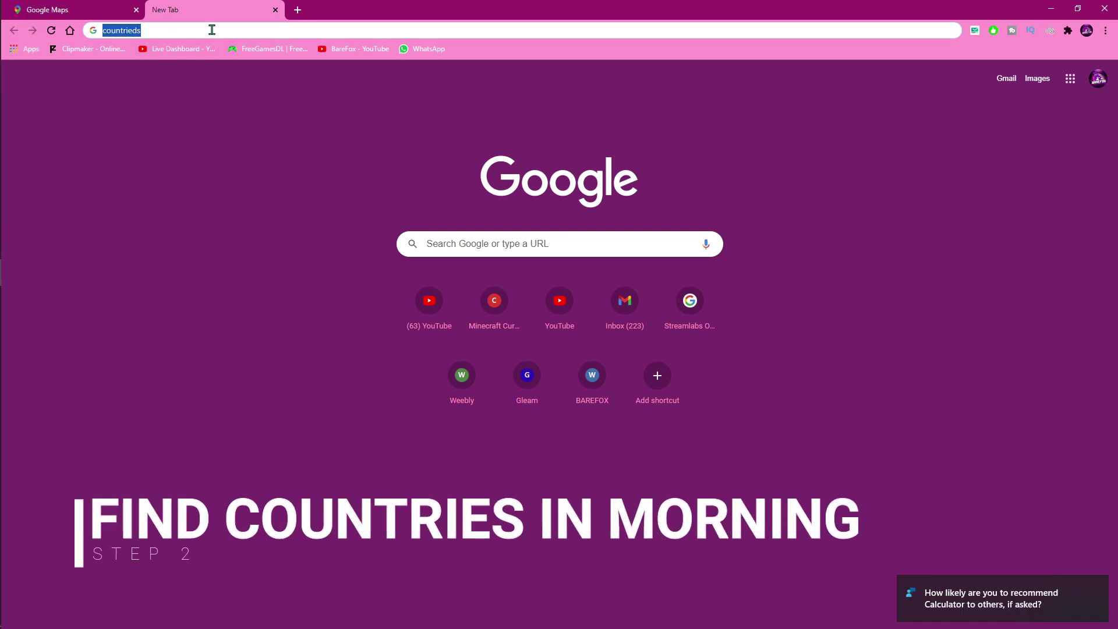
{"action": "type", "text": "countr"}
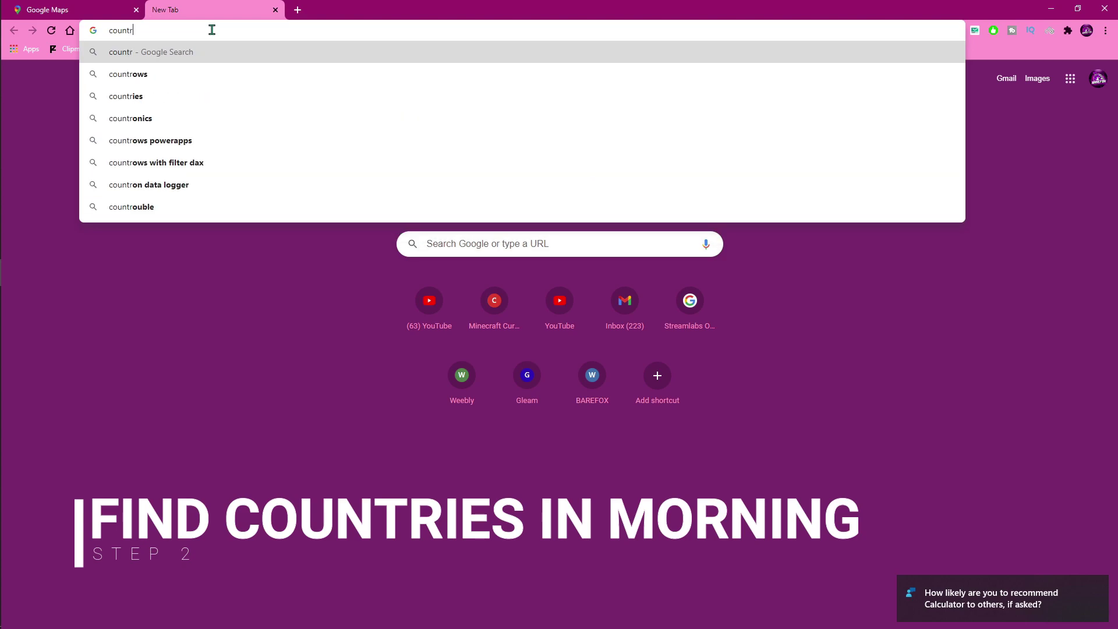
{"action": "type", "text": "ies k"}
{"action": "key", "text": "BackSpace"}
{"action": "key", "text": "BackSpace"}
{"action": "type", "text": "oi"}
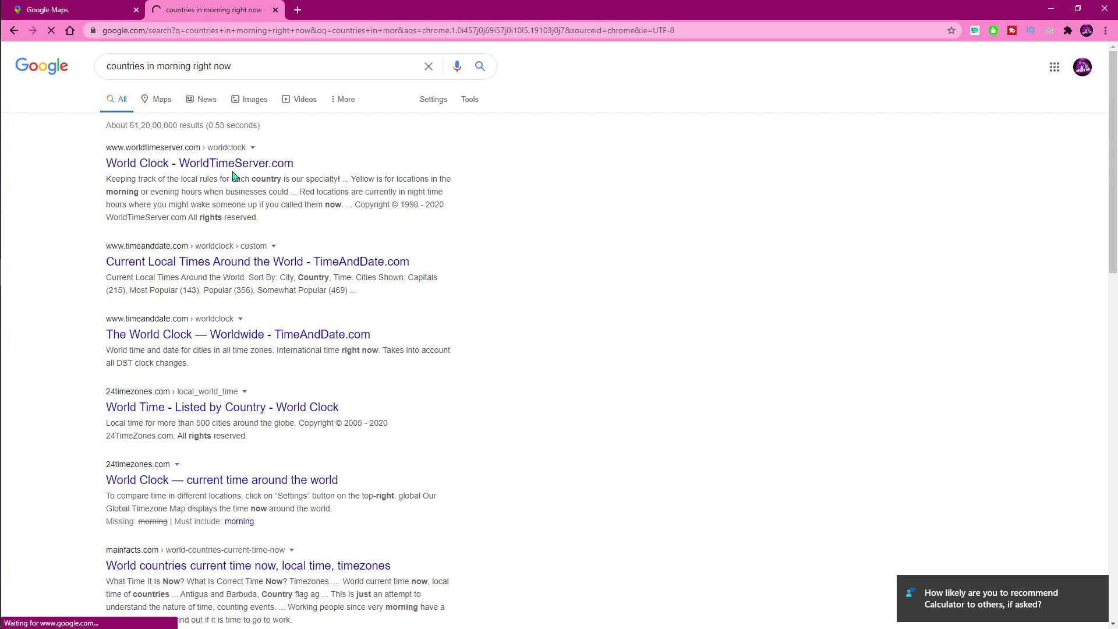
- Scroll WorldTimeServer's world clock table, open Phoenix and copy its city name
{"action": "scroll", "coordinate": [446, 321], "scroll_direction": "down", "scroll_amount": 4}
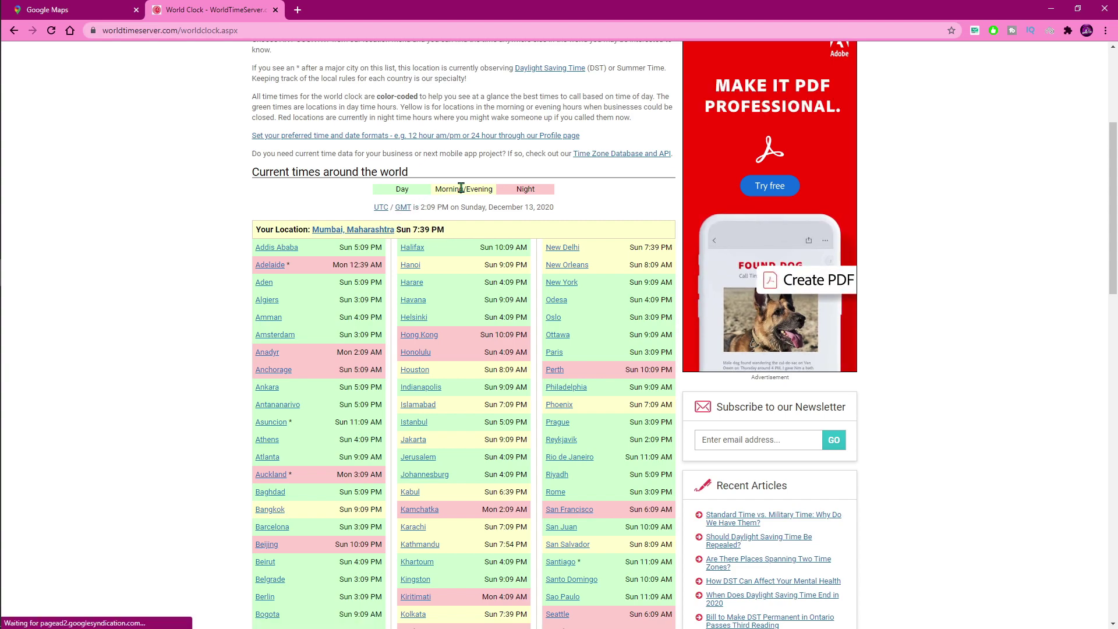
{"action": "scroll", "coordinate": [544, 229], "scroll_direction": "down", "scroll_amount": 1}
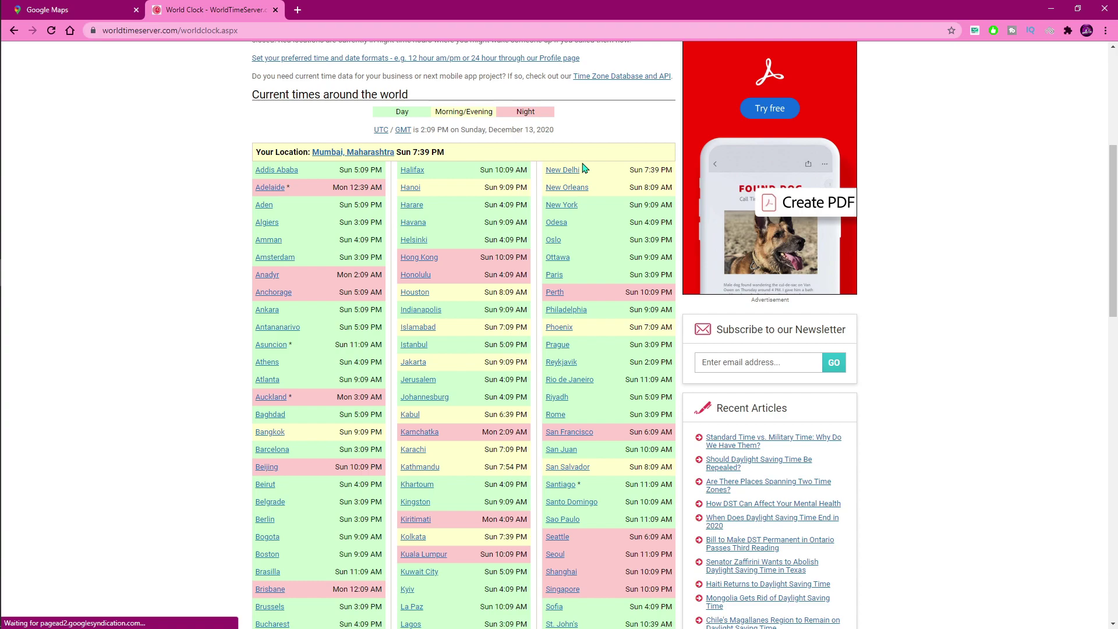
{"action": "scroll", "coordinate": [480, 309], "scroll_direction": "down", "scroll_amount": 1}
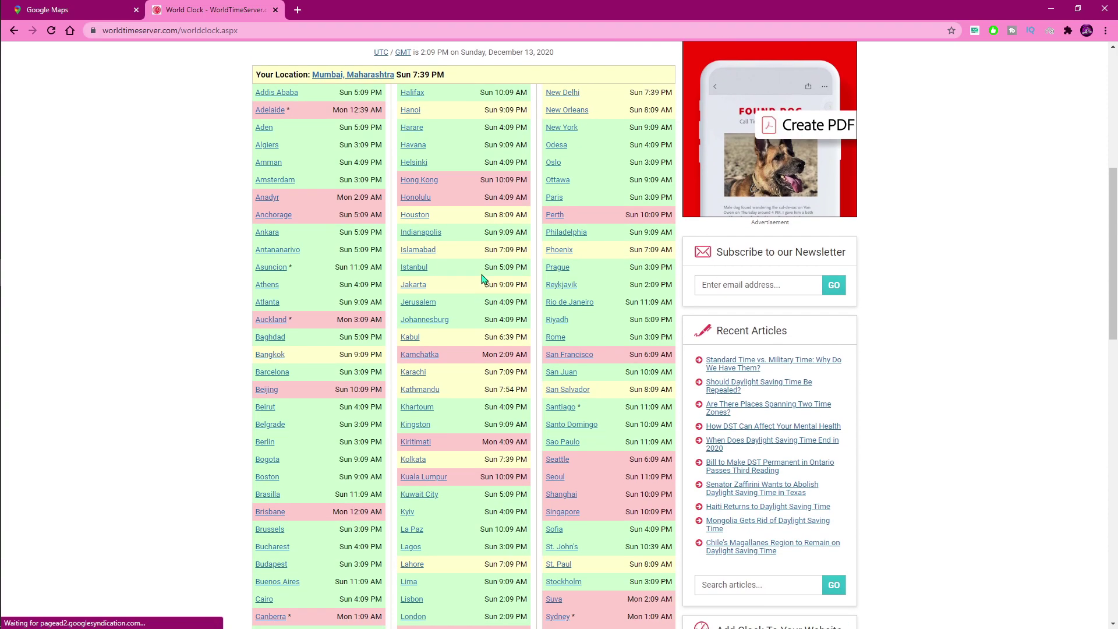
{"action": "scroll", "coordinate": [482, 278], "scroll_direction": "down", "scroll_amount": 1}
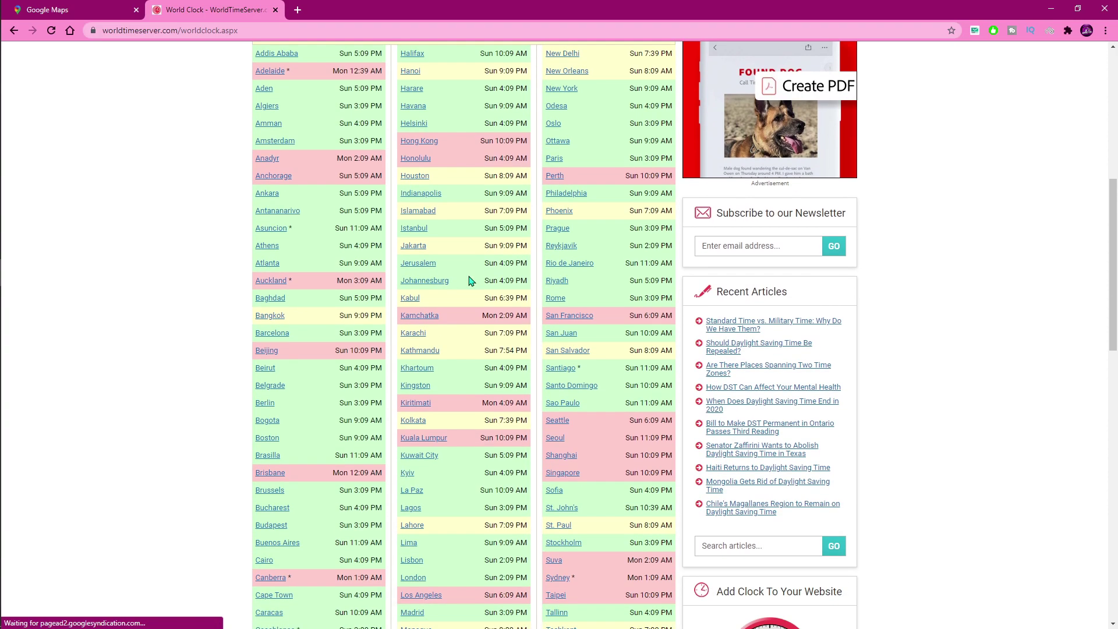
{"action": "left_click", "coordinate": [568, 213]}
{"action": "left_click_drag", "start_coordinate": [603, 210], "coordinate": [550, 215]}
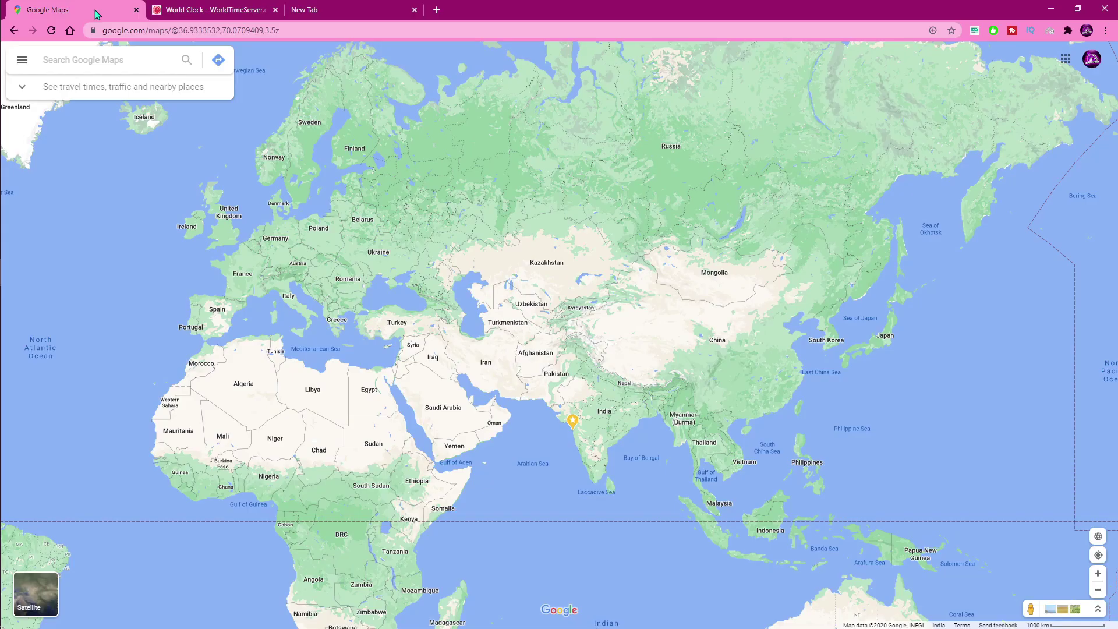
- Search Google Maps for Phoenix and pan the map to show it beside Asia
{"action": "left_click", "coordinate": [112, 65]}
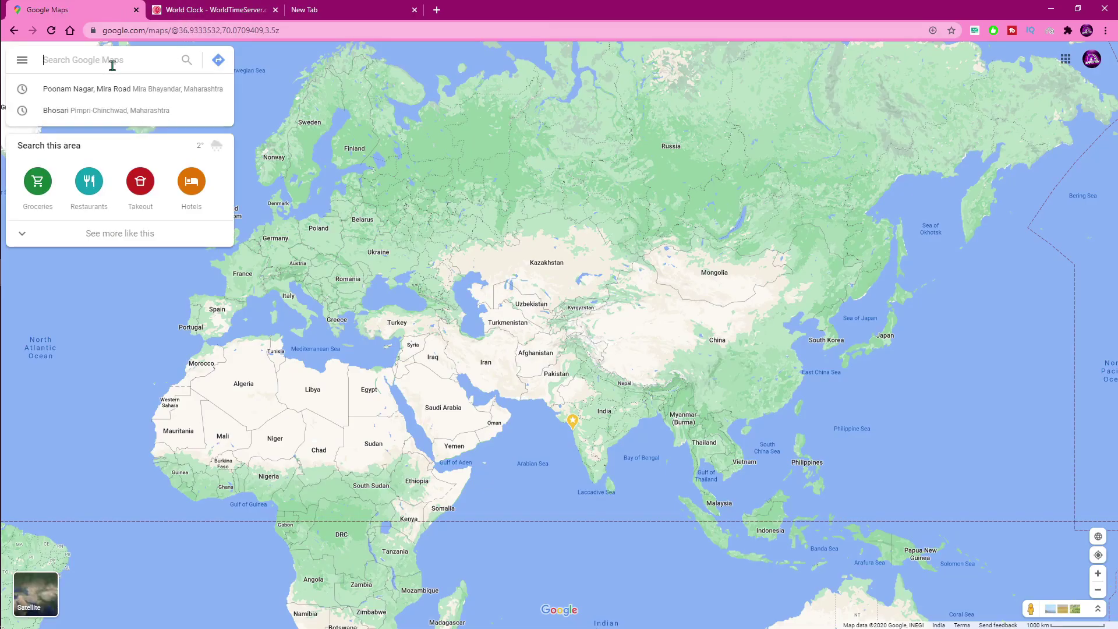
{"action": "type", "text": "phoenix"}
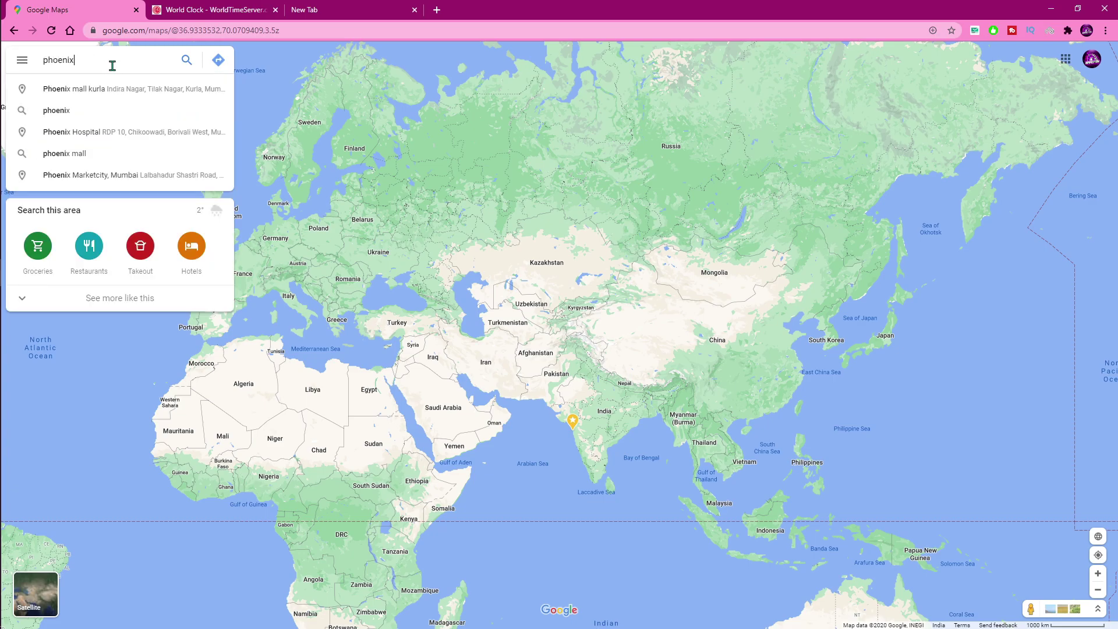
{"action": "key", "text": "Return"}
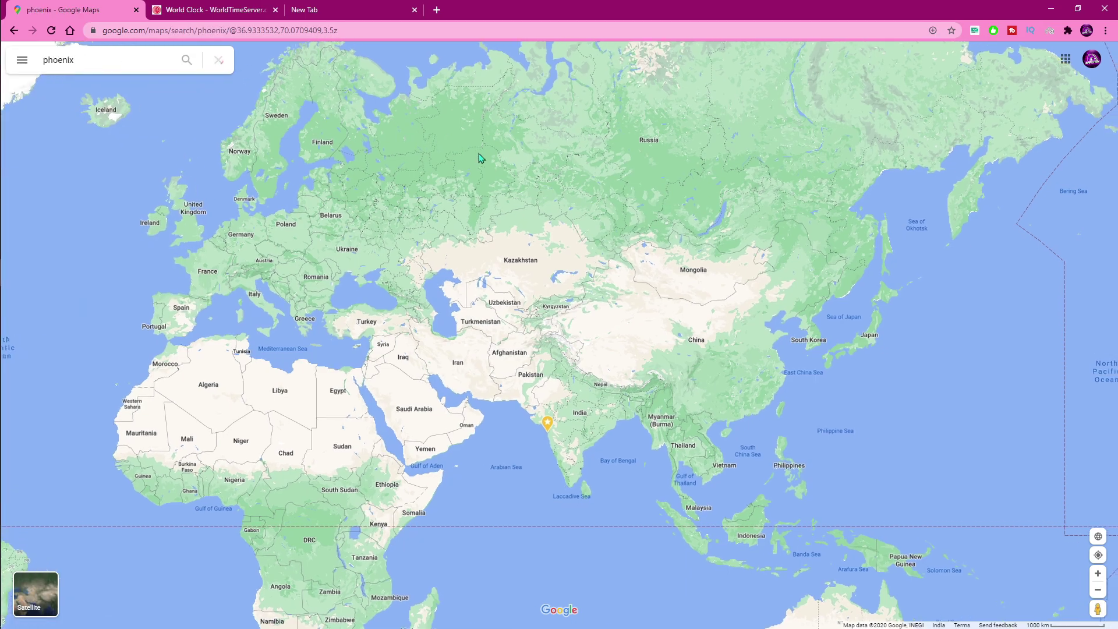
{"action": "scroll", "coordinate": [539, 167], "scroll_direction": "down", "scroll_amount": 5}
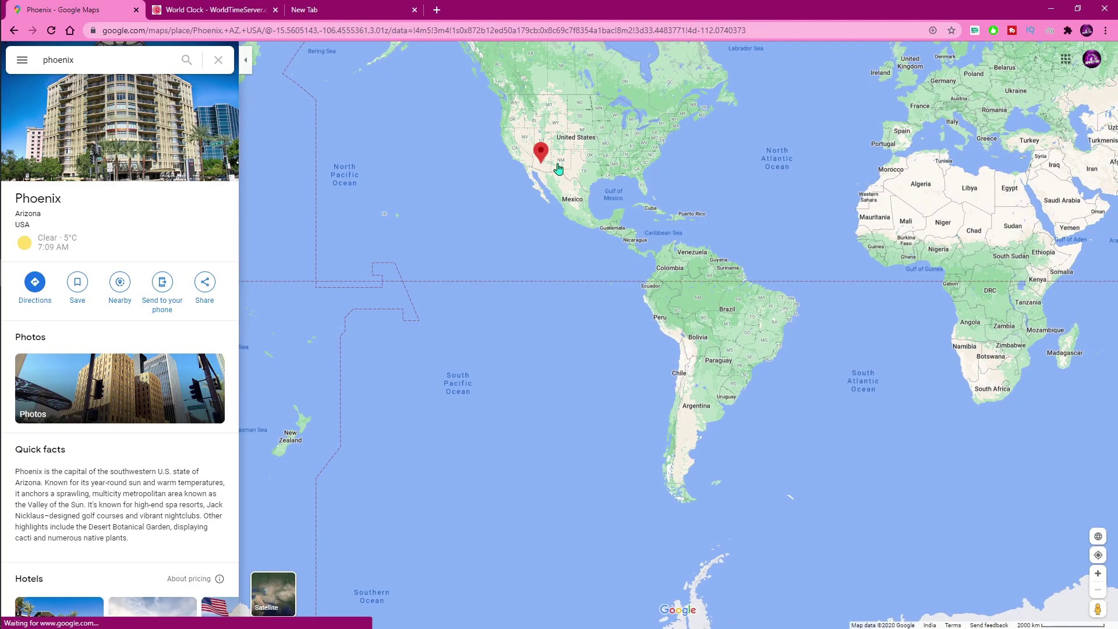
{"action": "left_click_drag", "start_coordinate": [1014, 408], "coordinate": [781, 417]}
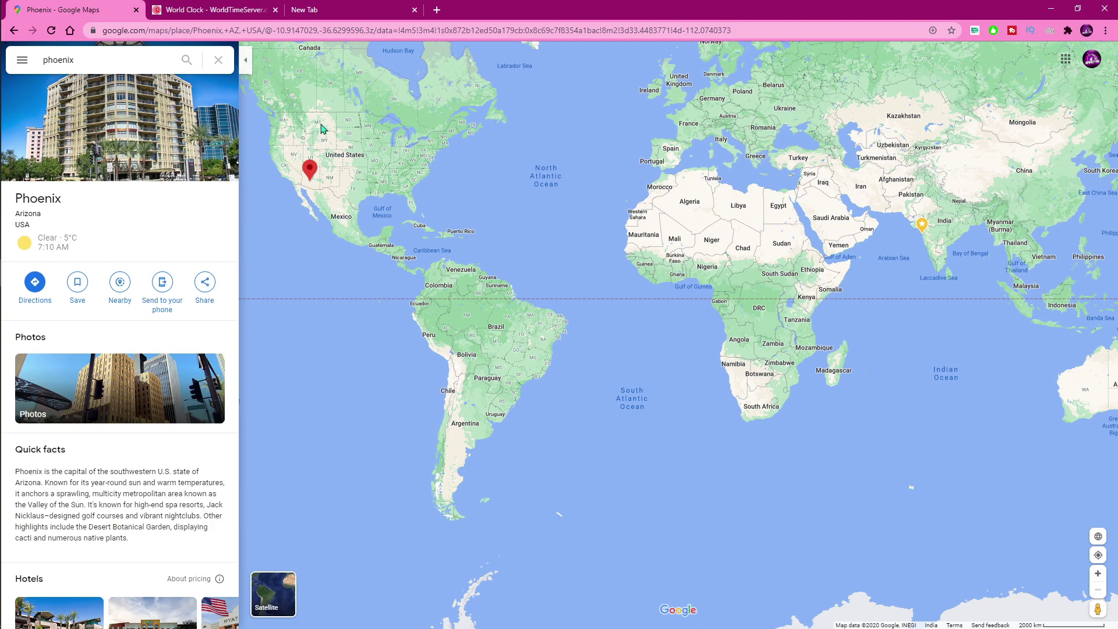
- Recheck the World Clock list, pan Maps to Europe and India, and mark San Salvador's 8:10 AM
{"action": "left_click", "coordinate": [229, 18]}
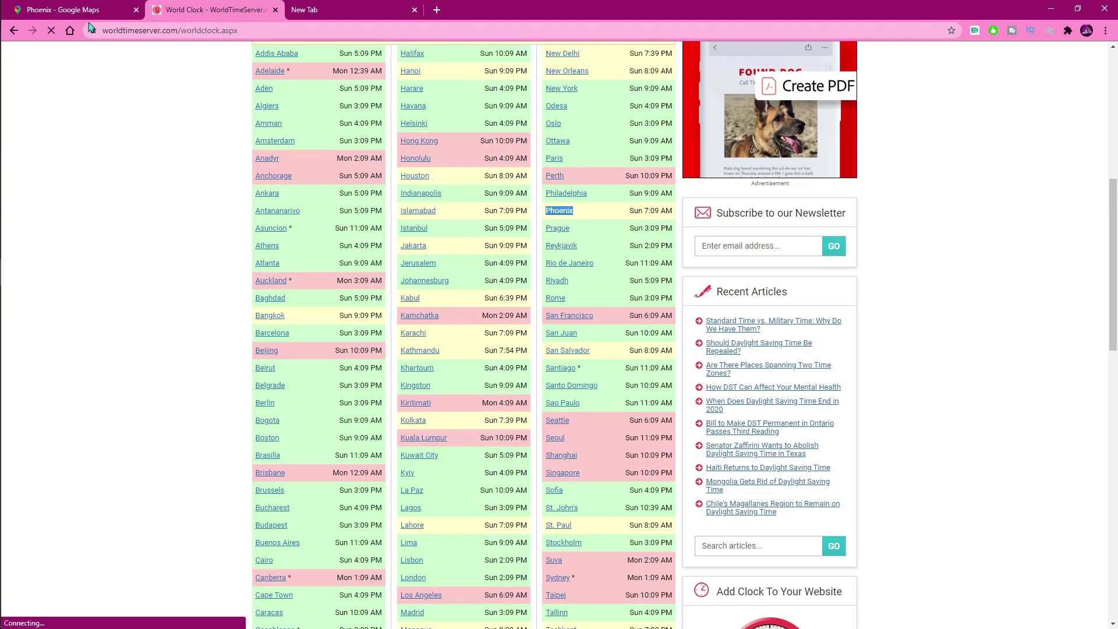
{"action": "key", "text": "ctrl+shift+Tab"}
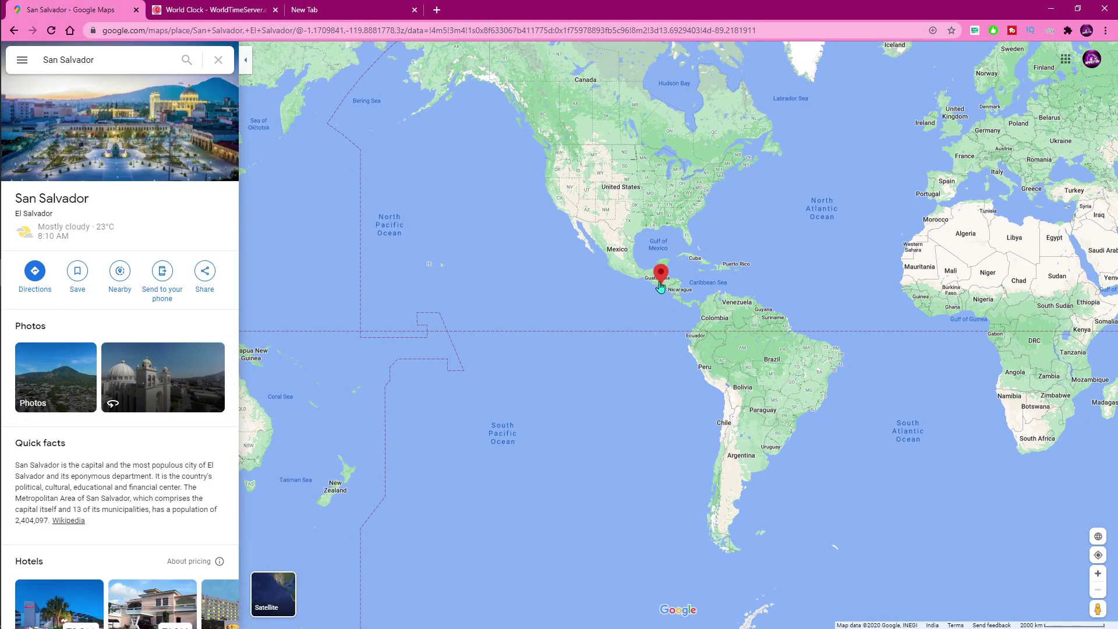
{"action": "mouse_move", "coordinate": [846, 309]}
{"action": "left_mouse_down"}
{"action": "mouse_move", "coordinate": [788, 334]}
{"action": "mouse_move", "coordinate": [681, 337]}
{"action": "left_mouse_up"}
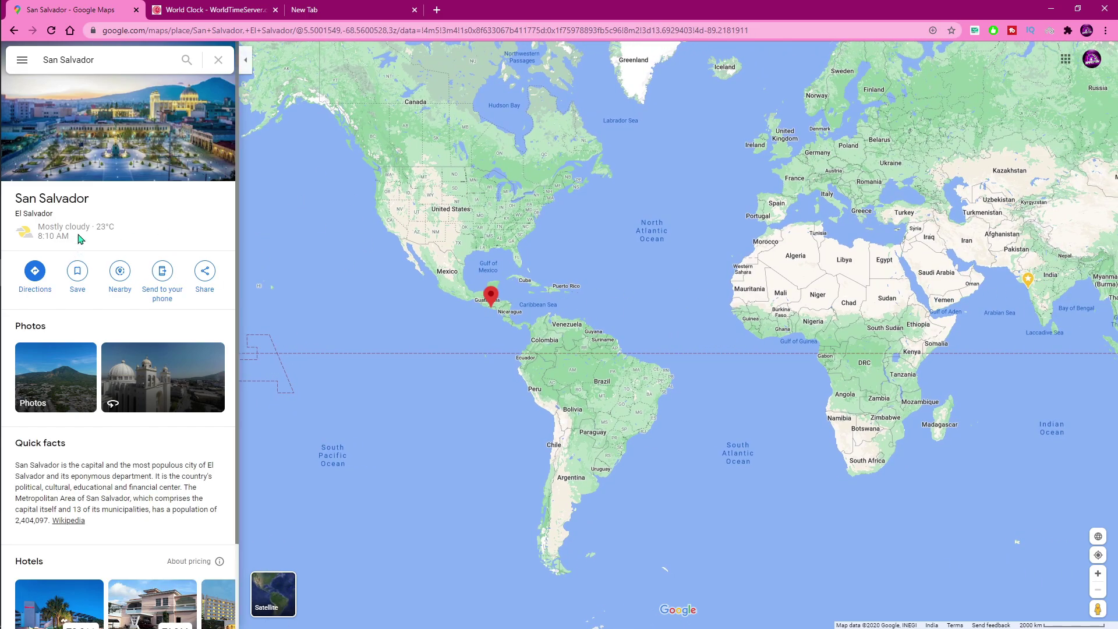
{"action": "mouse_move", "coordinate": [80, 239]}
{"action": "left_mouse_down"}
{"action": "mouse_move", "coordinate": [32, 228]}
{"action": "mouse_move", "coordinate": [35, 237]}
{"action": "left_mouse_up"}
{"action": "key", "text": "alt+Tab"}
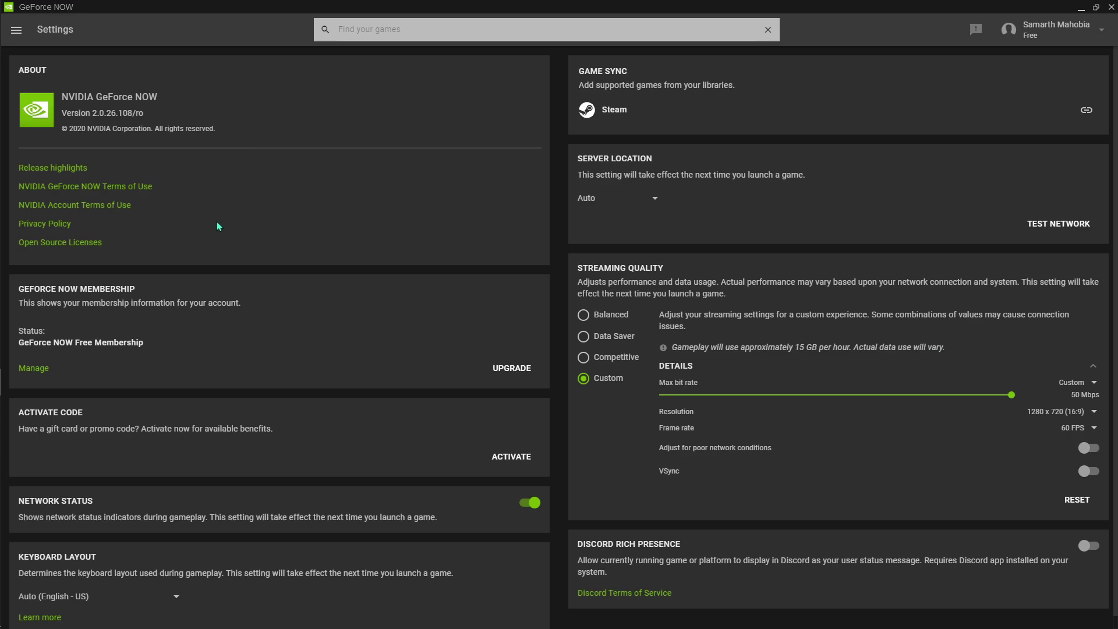
- Pick US Central from the Server Location dropdown in GeForce NOW Settings
{"action": "left_click", "coordinate": [654, 201]}
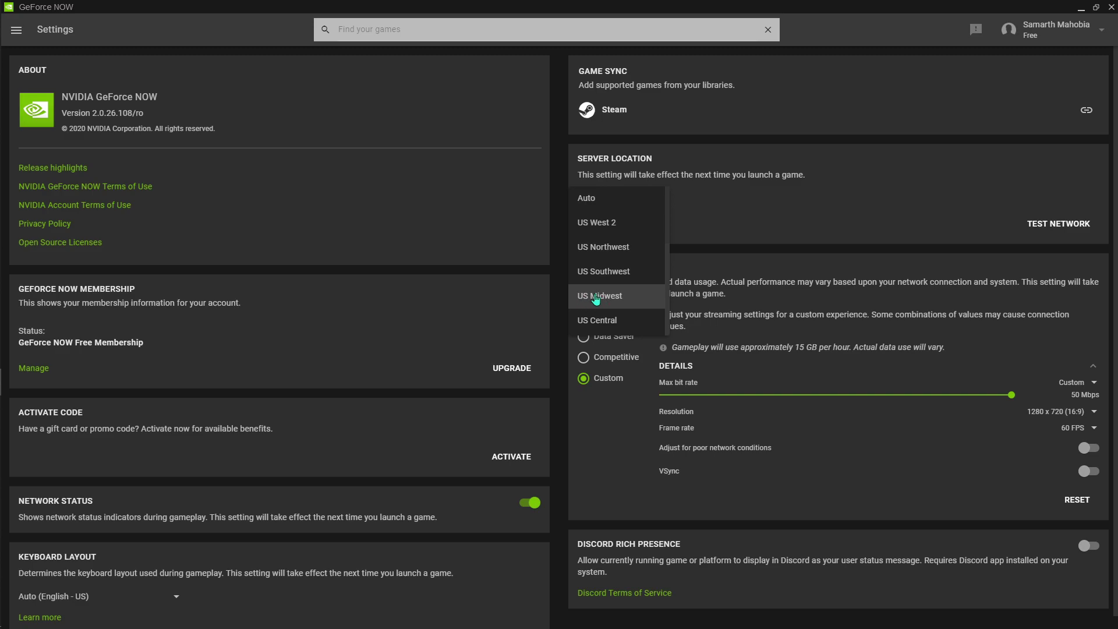
{"action": "scroll", "coordinate": [595, 299], "scroll_direction": "down", "scroll_amount": 3}
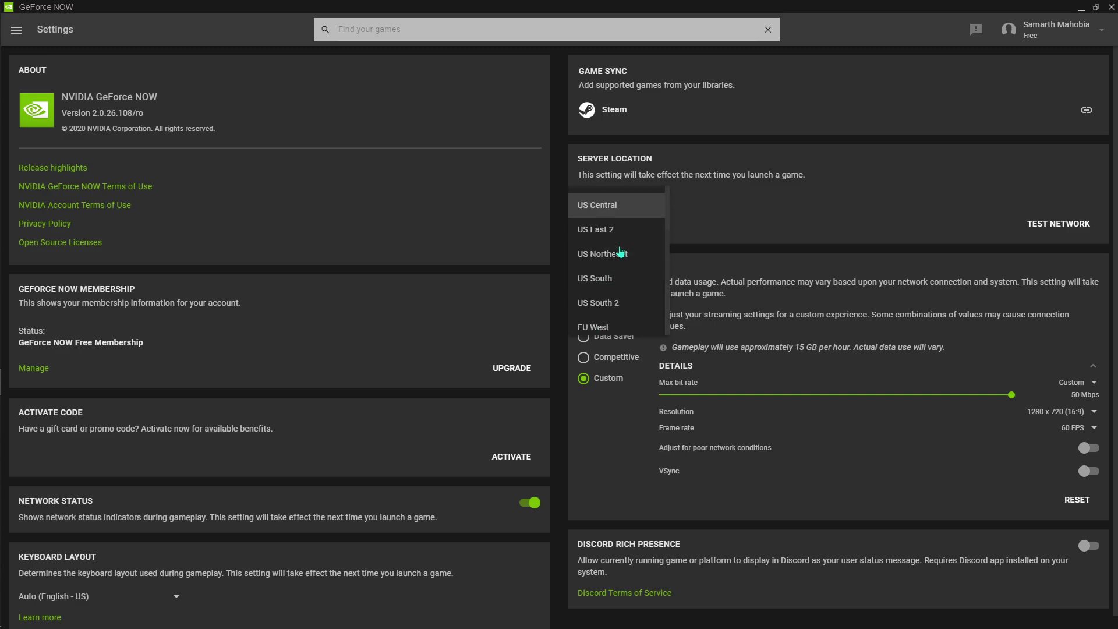
{"action": "left_click", "coordinate": [608, 245]}
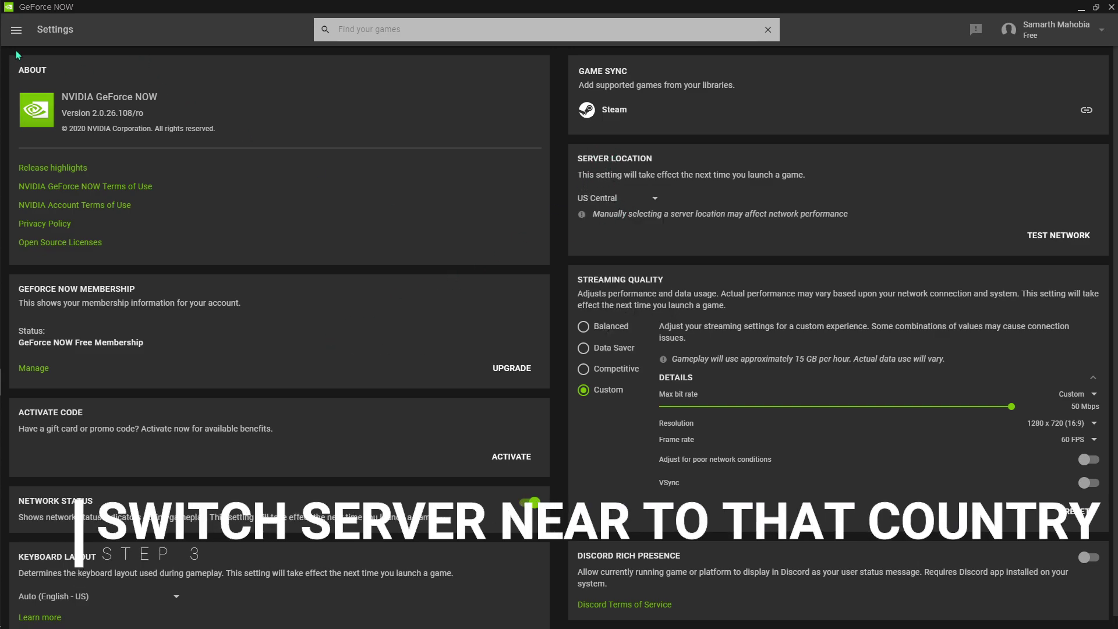
{"action": "key", "text": "super"}
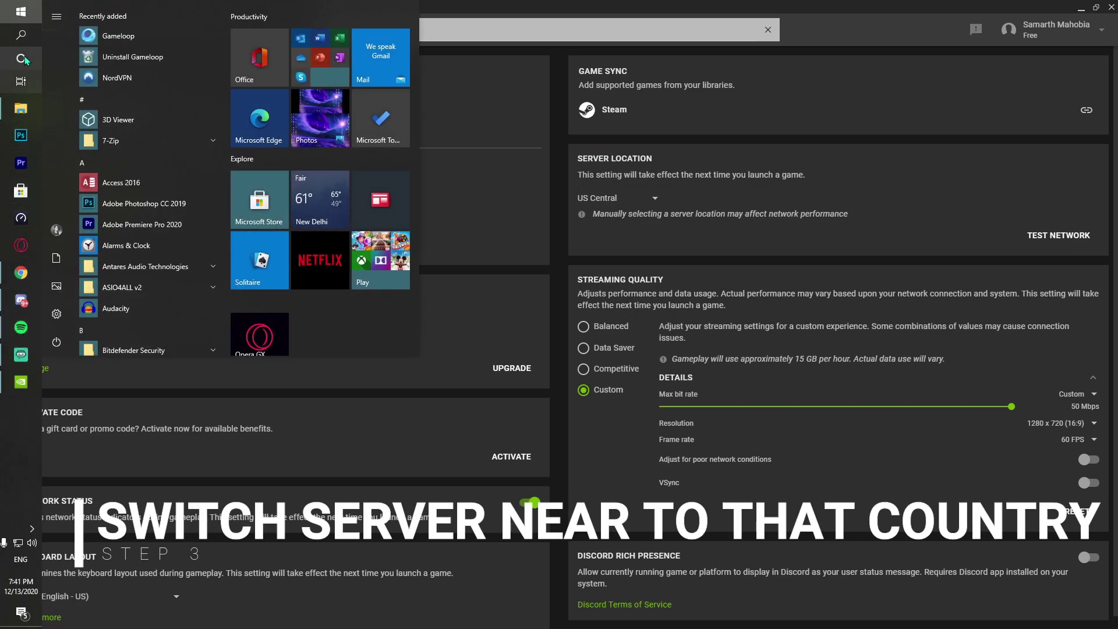
- Search Windows for 'nord' and launch the NordVPN app
{"action": "left_click", "coordinate": [24, 60]}
{"action": "type", "text": "nord"}
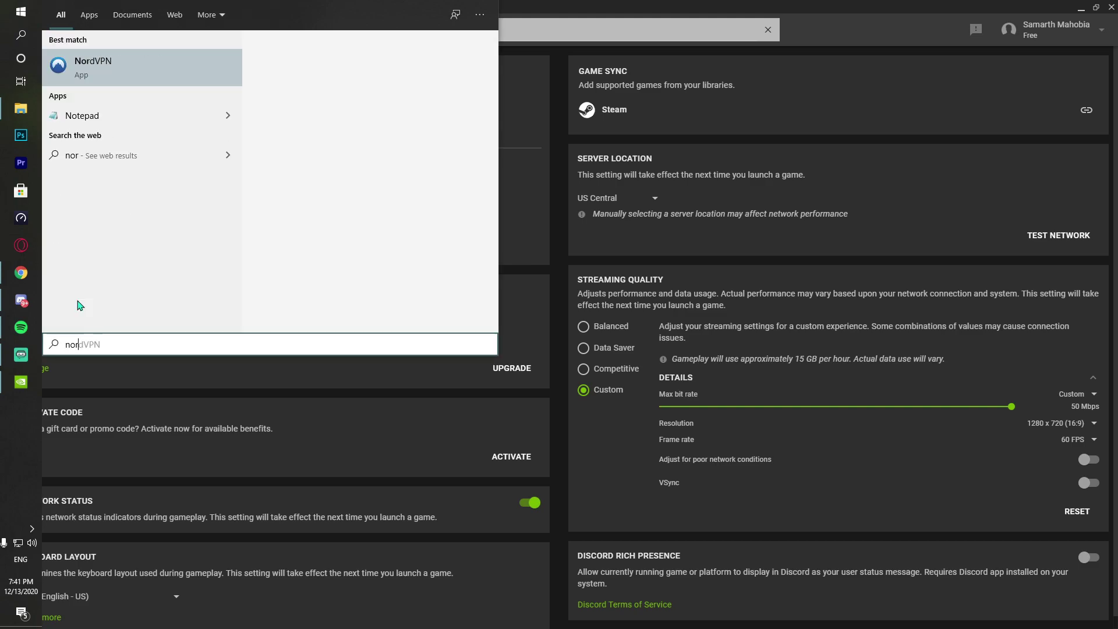
{"action": "left_click", "coordinate": [177, 51]}
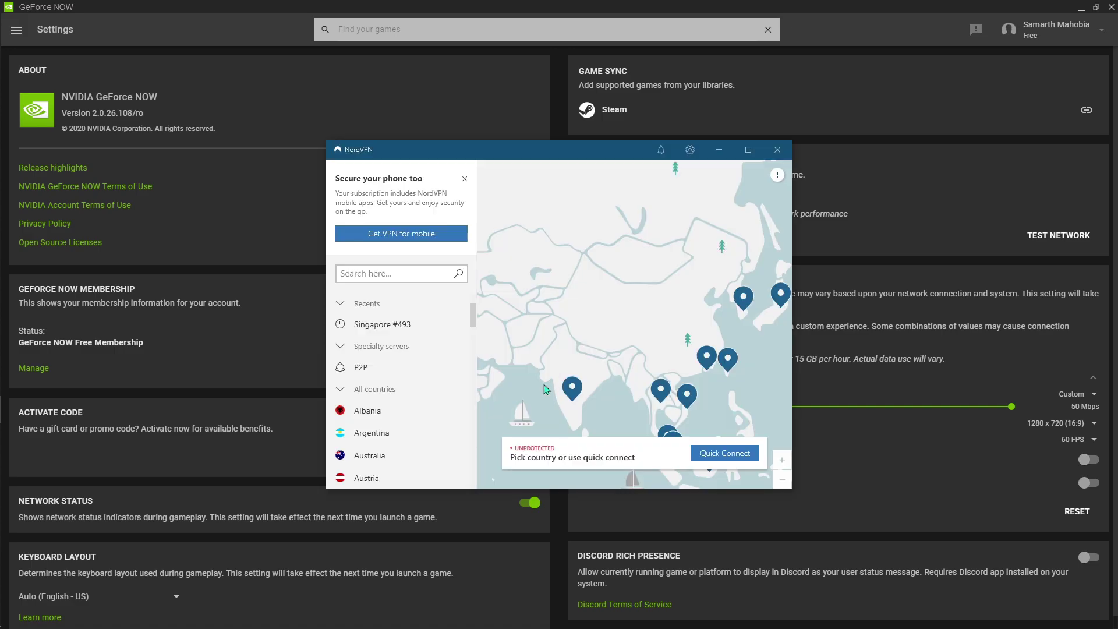
{"action": "scroll", "coordinate": [427, 401], "scroll_direction": "down", "scroll_amount": 1}
{"action": "scroll", "coordinate": [427, 400], "scroll_direction": "up", "scroll_amount": 1}
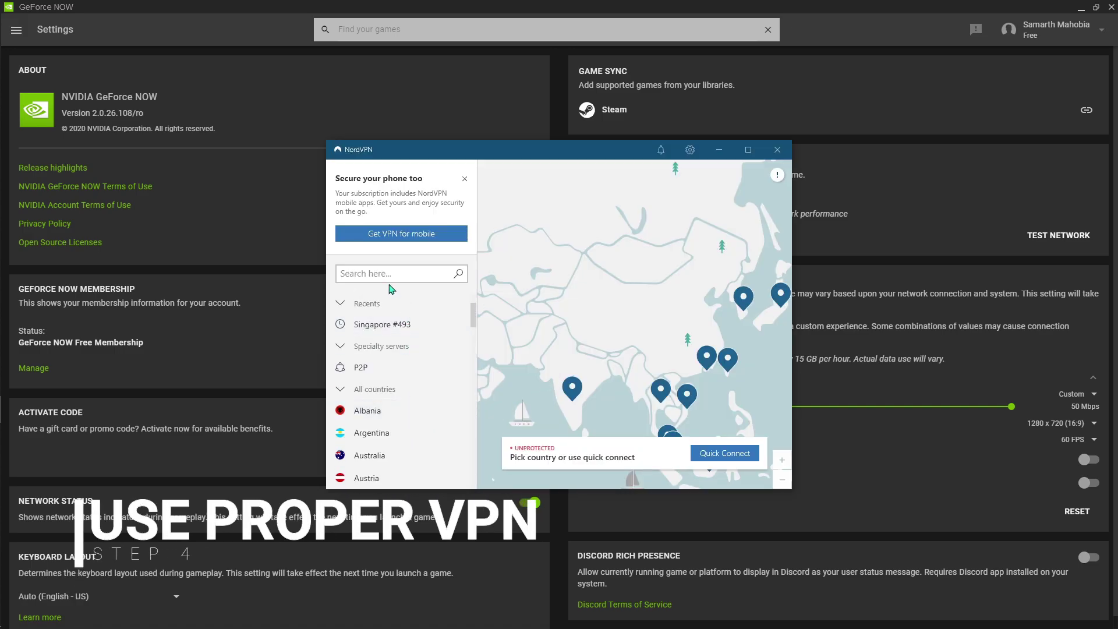
{"action": "scroll", "coordinate": [535, 404], "scroll_direction": "down", "scroll_amount": 3}
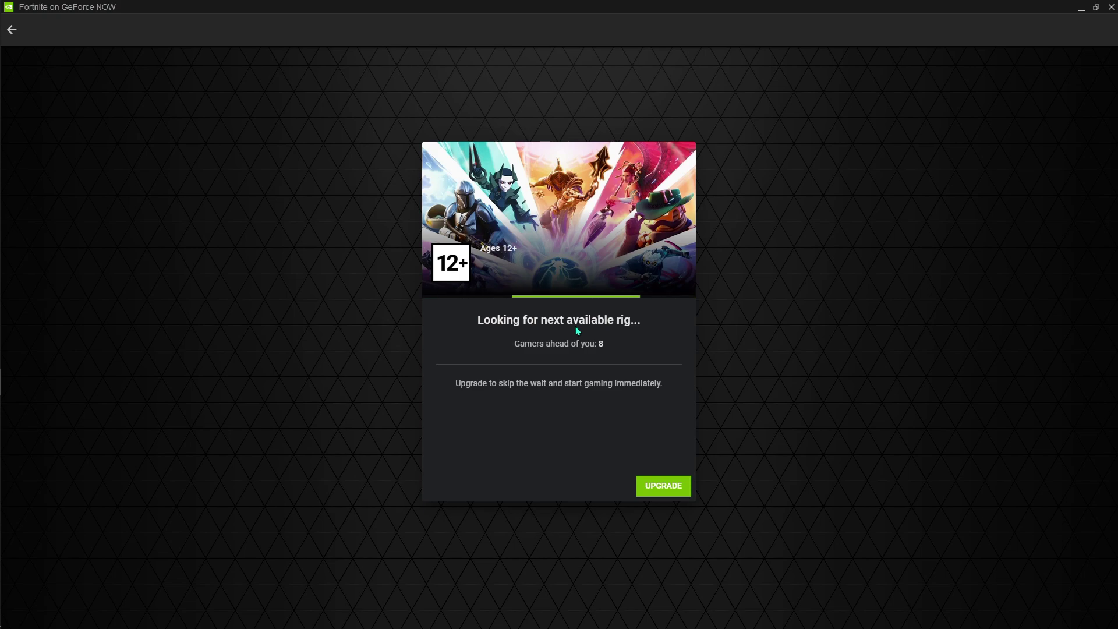
- Leave the Fortnite queue and confirm with QUIT
{"action": "left_click", "coordinate": [16, 35]}
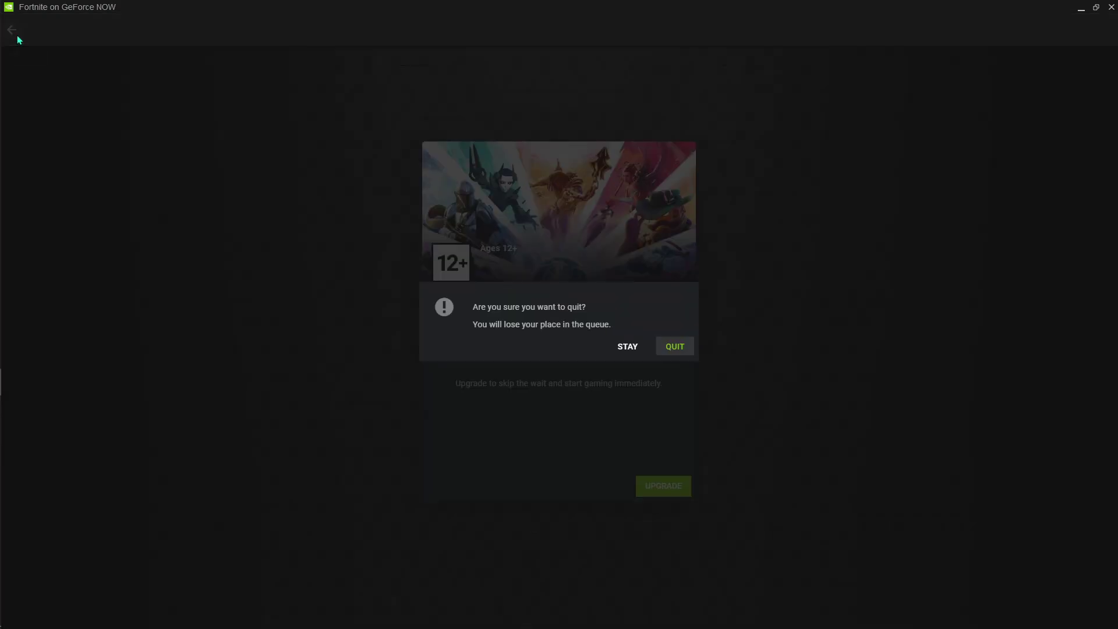
{"action": "left_click", "coordinate": [673, 346]}
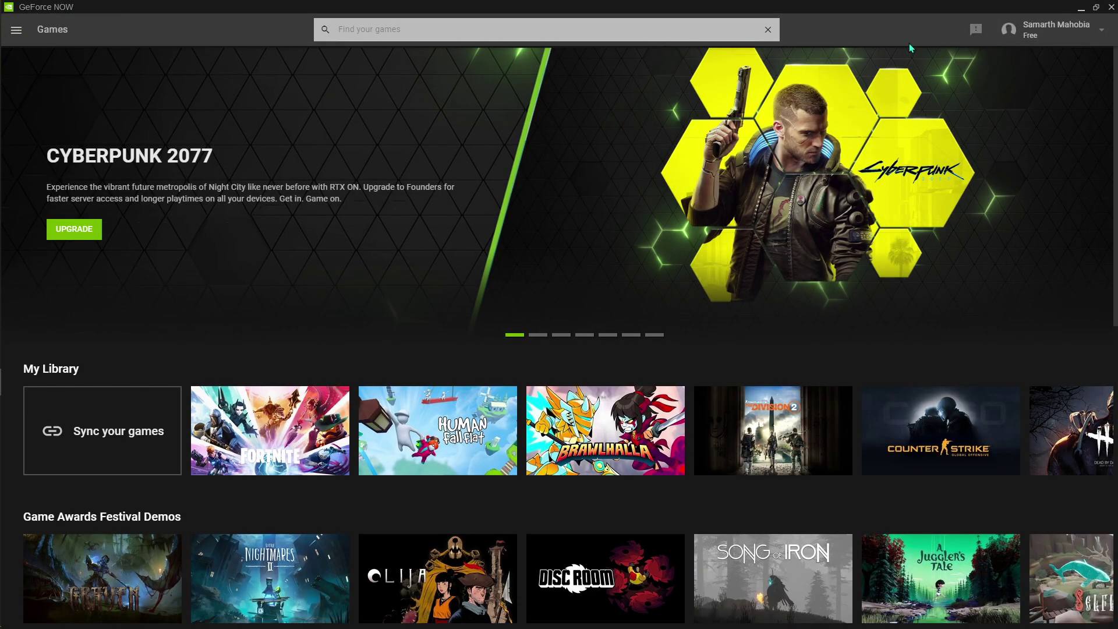
- In Settings, set the server location to EU Northwest, then switch it to EU Southeast
{"action": "left_click", "coordinate": [16, 30]}
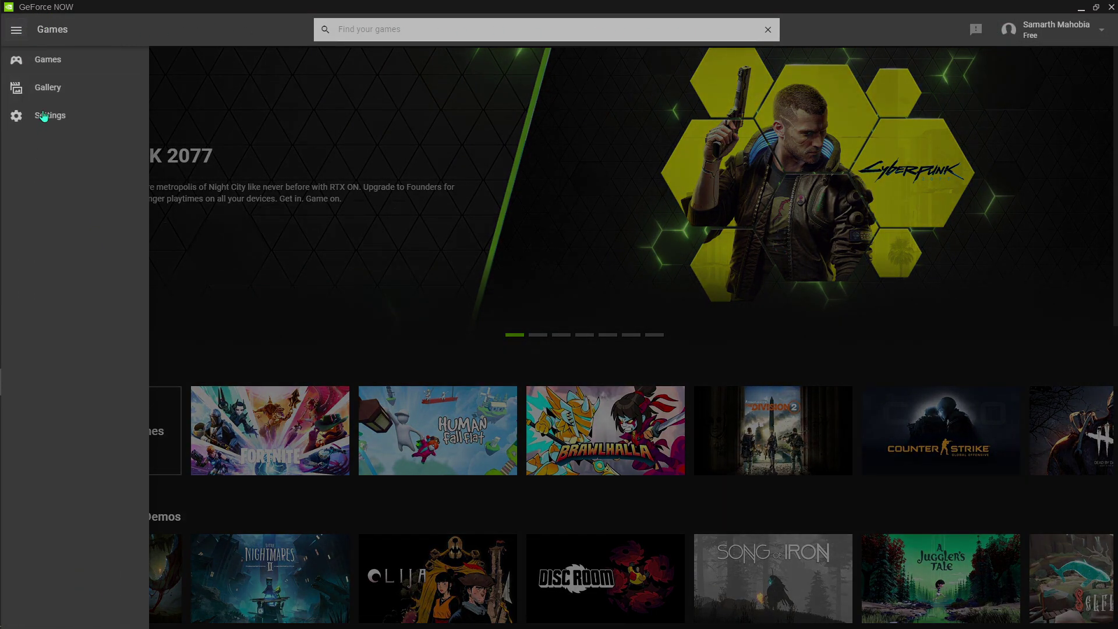
{"action": "left_click", "coordinate": [44, 116]}
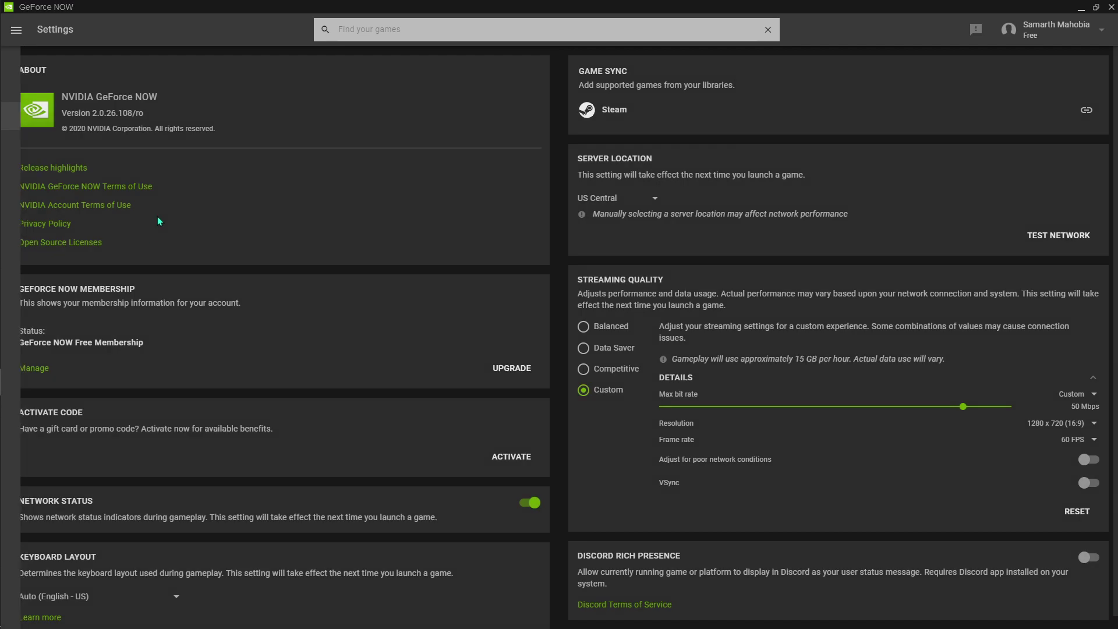
{"action": "left_click", "coordinate": [646, 203]}
{"action": "scroll", "coordinate": [621, 215], "scroll_direction": "down", "scroll_amount": 5}
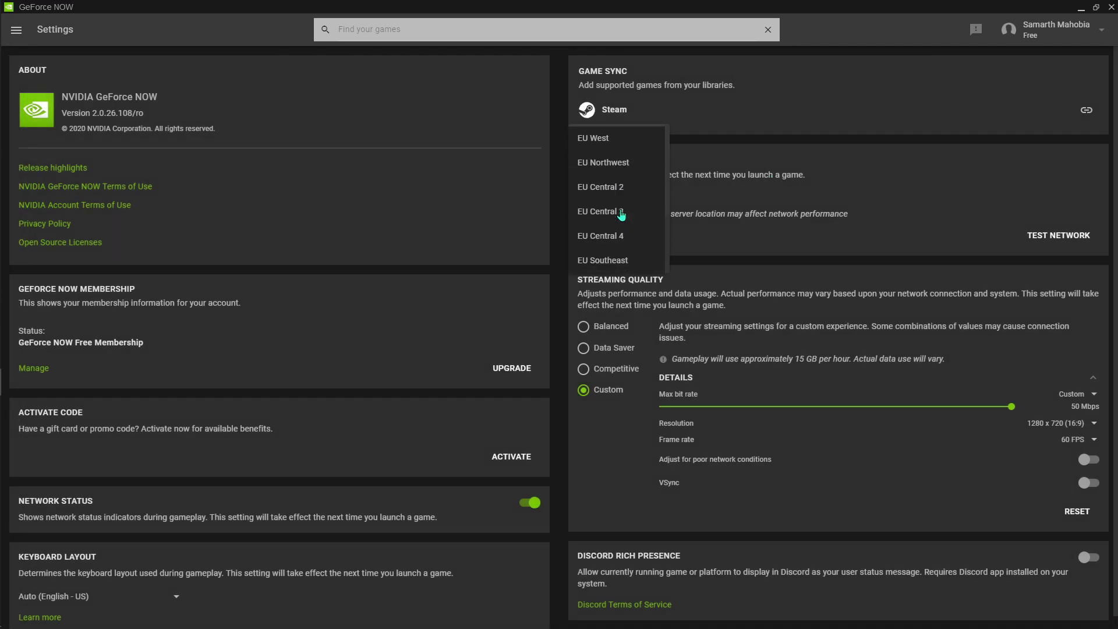
{"action": "scroll", "coordinate": [638, 195], "scroll_direction": "up", "scroll_amount": 2}
{"action": "left_click", "coordinate": [639, 201]}
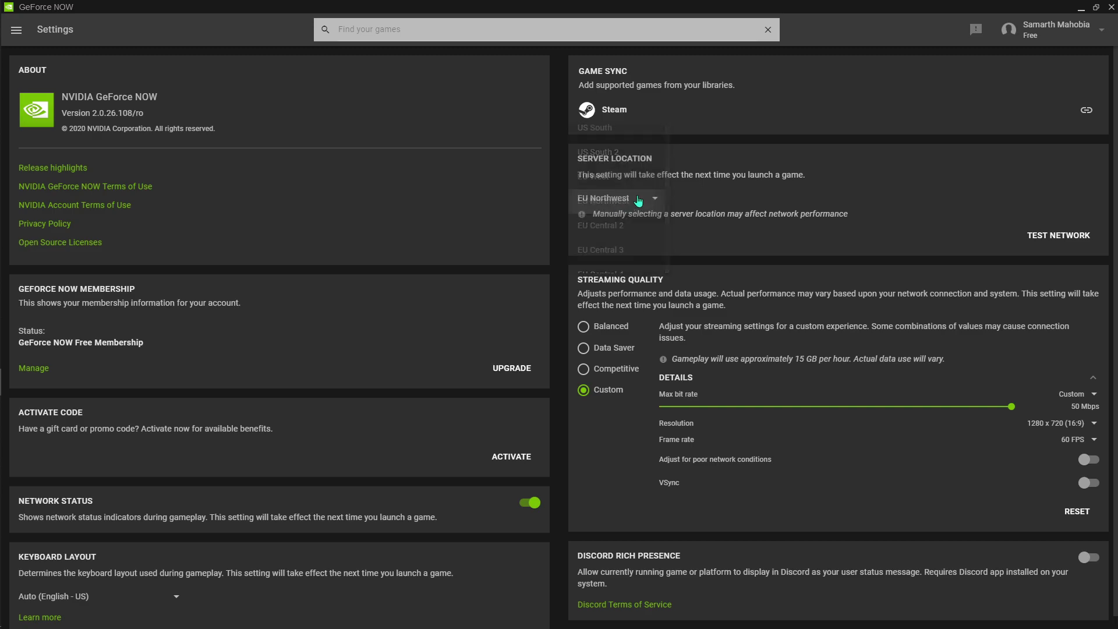
{"action": "left_click", "coordinate": [623, 198]}
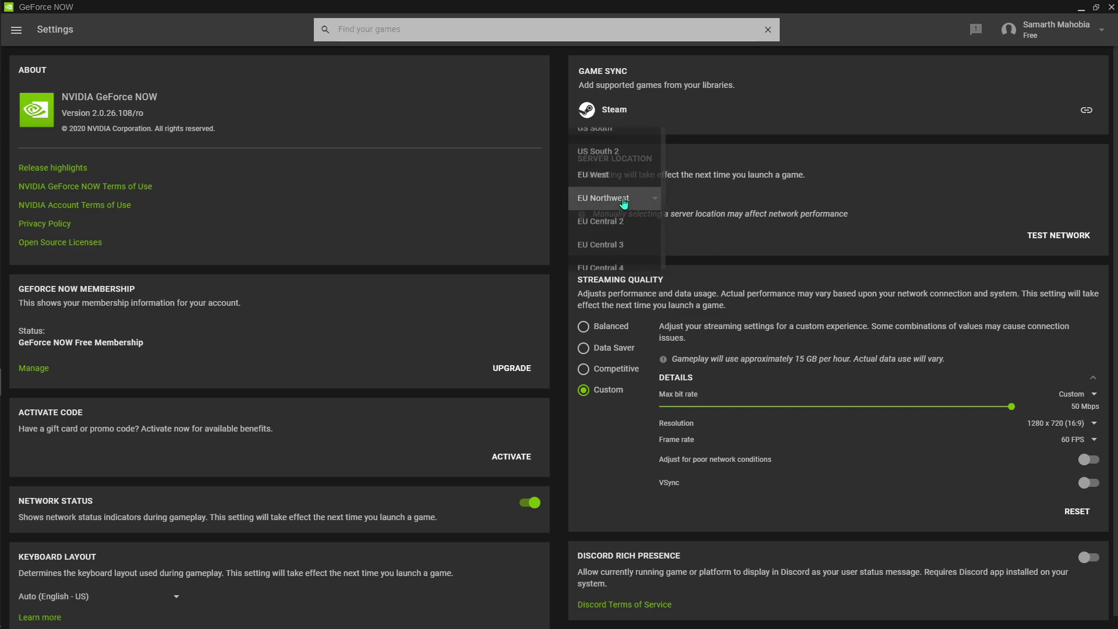
{"action": "left_click", "coordinate": [606, 257]}
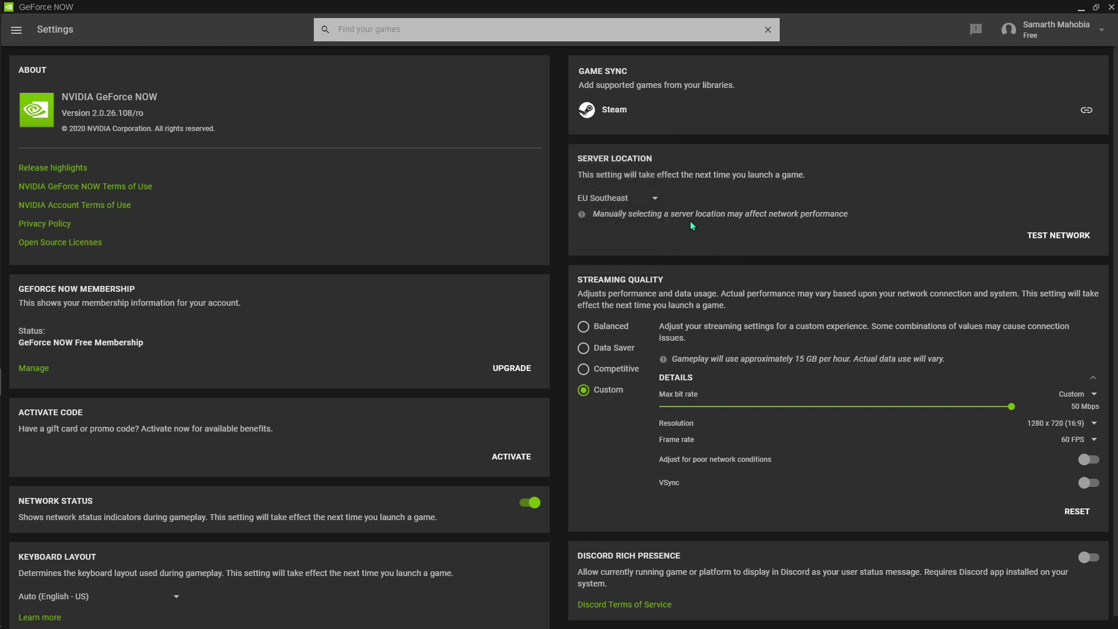
{"action": "left_click", "coordinate": [16, 29]}
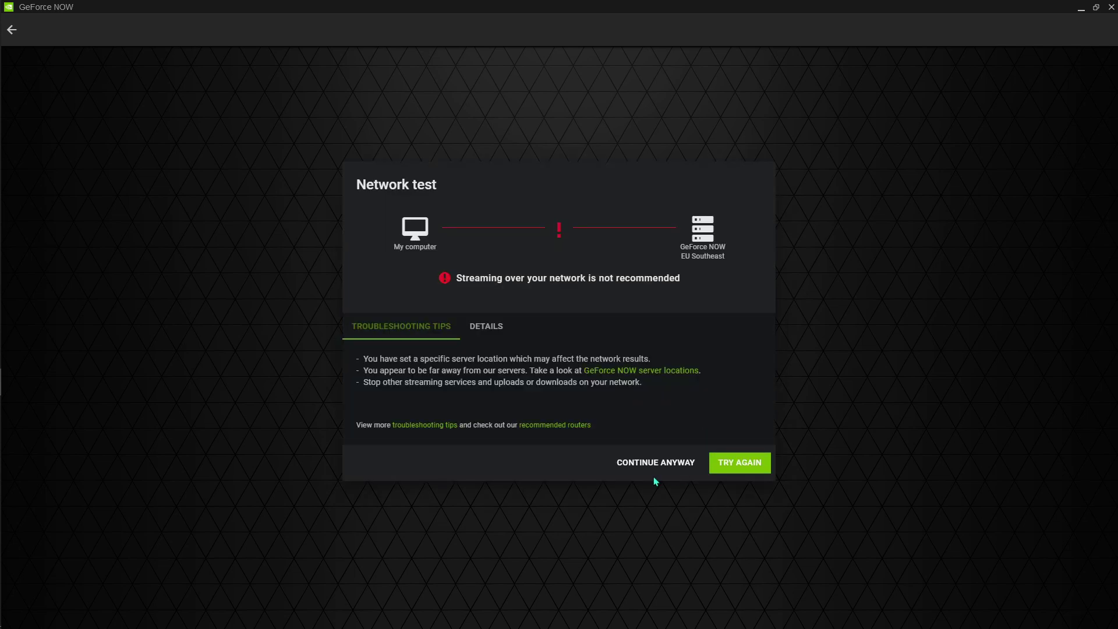
- Continue past the network test warning to launch Fortnite on EU Southeast
{"action": "left_click", "coordinate": [656, 469]}
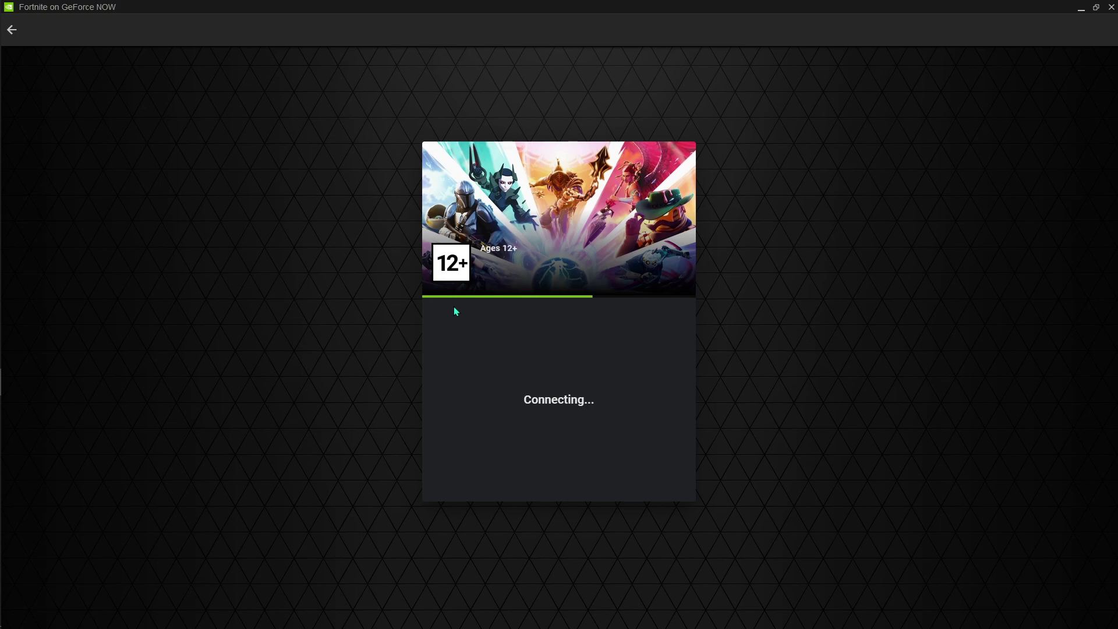